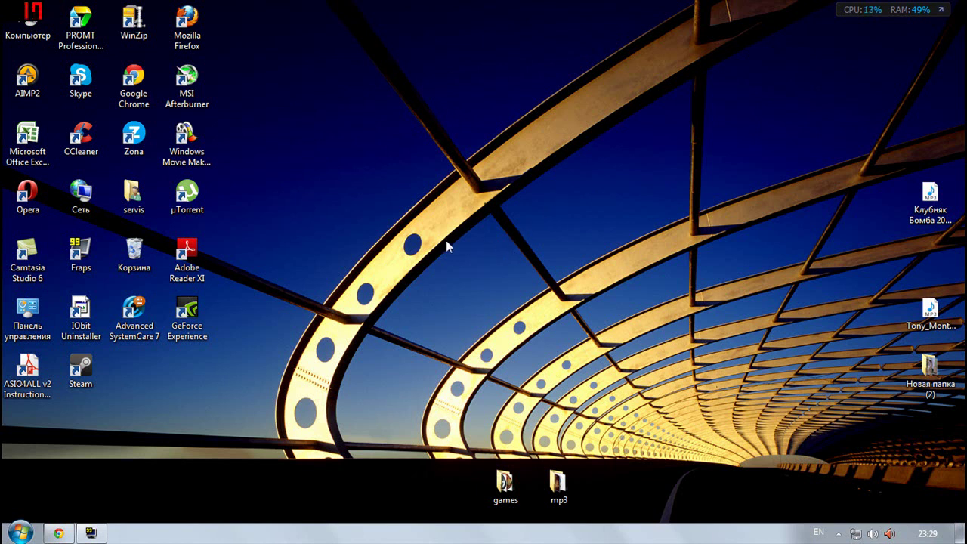
- Open the Registry Editor (regedit) and maximize its window
left_click(20, 533)
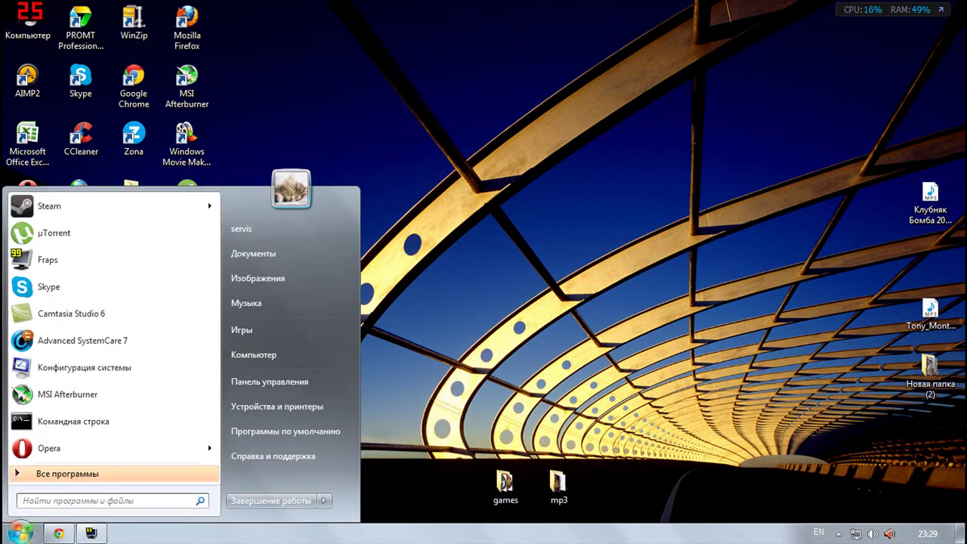
type("regedit")
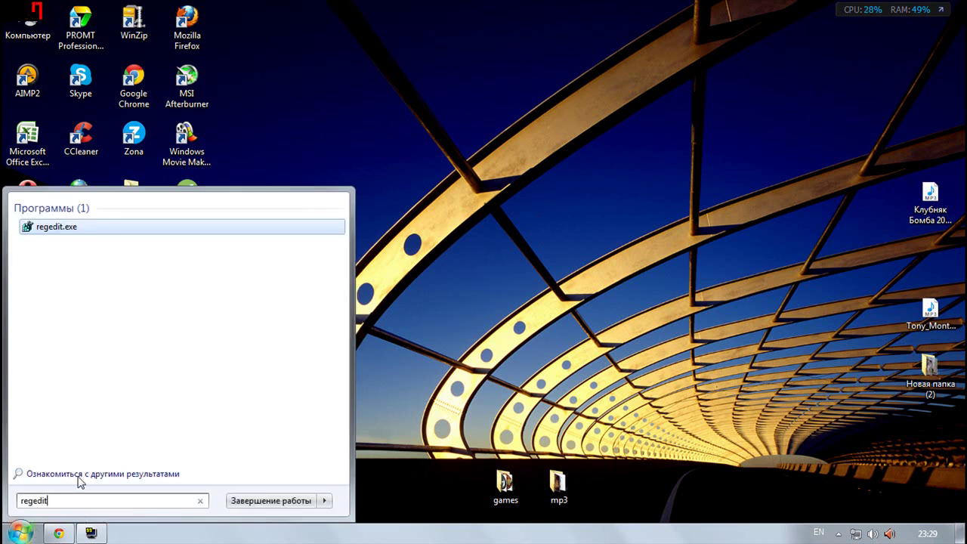
left_click(58, 231)
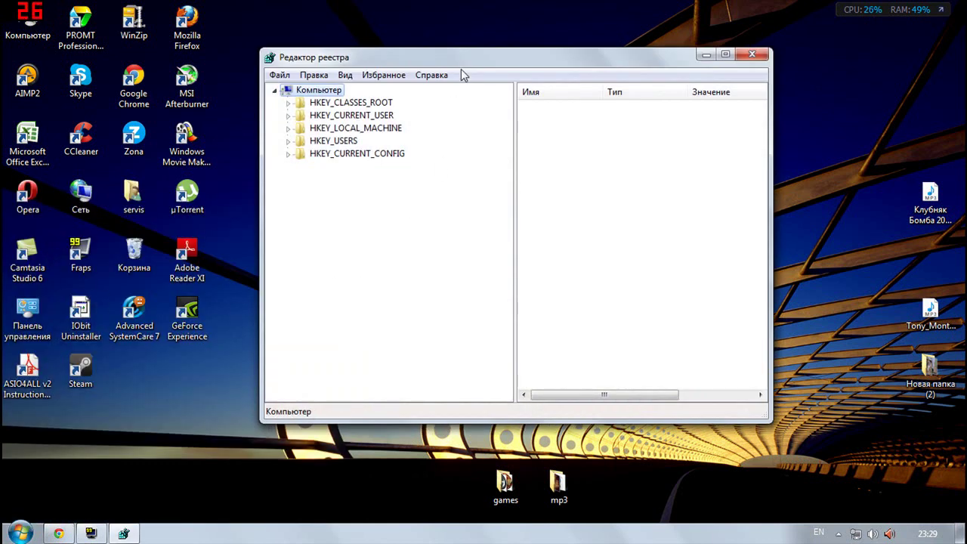
left_click(725, 54)
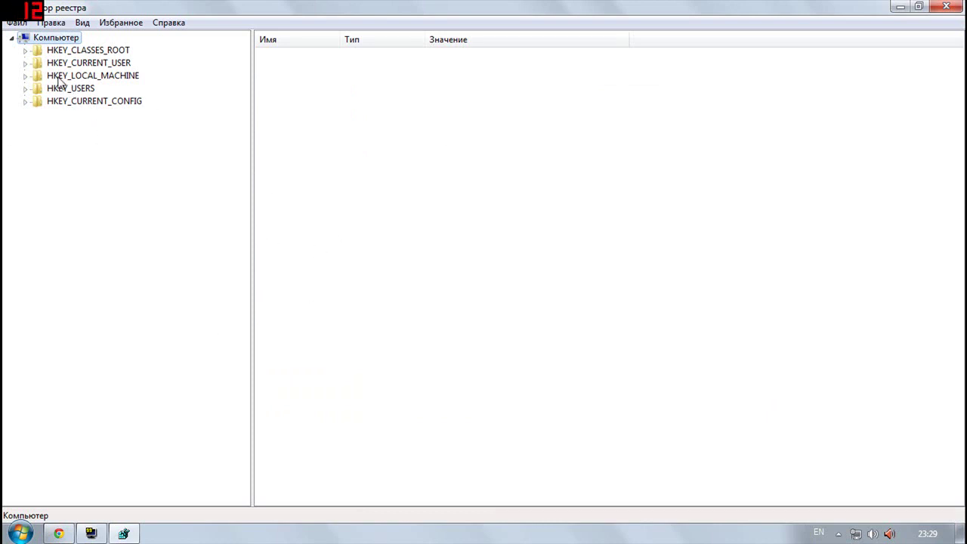
- Expand the registry tree down to HKEY_LOCAL_MACHINE\SYSTEM\CurrentControlSet\services
left_click(85, 79)
double_click(70, 78)
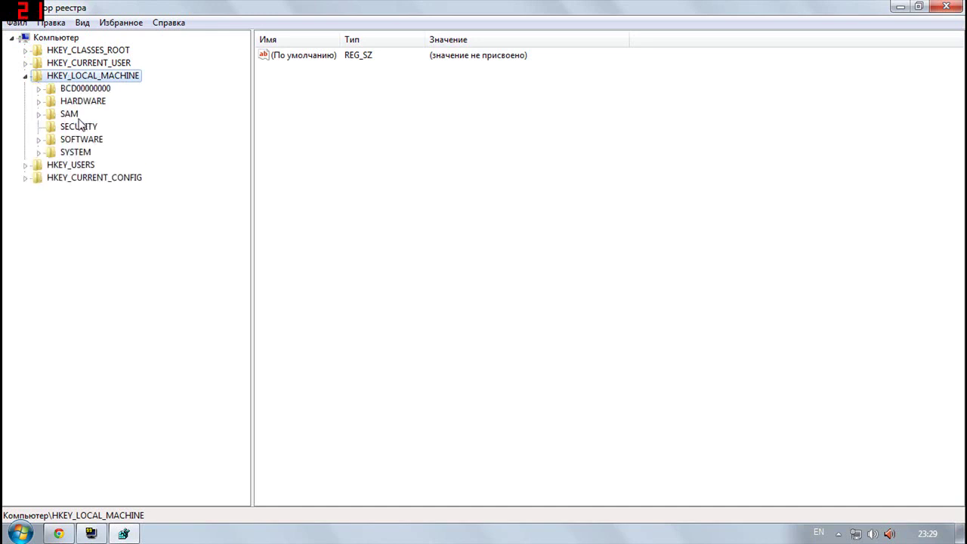
double_click(86, 155)
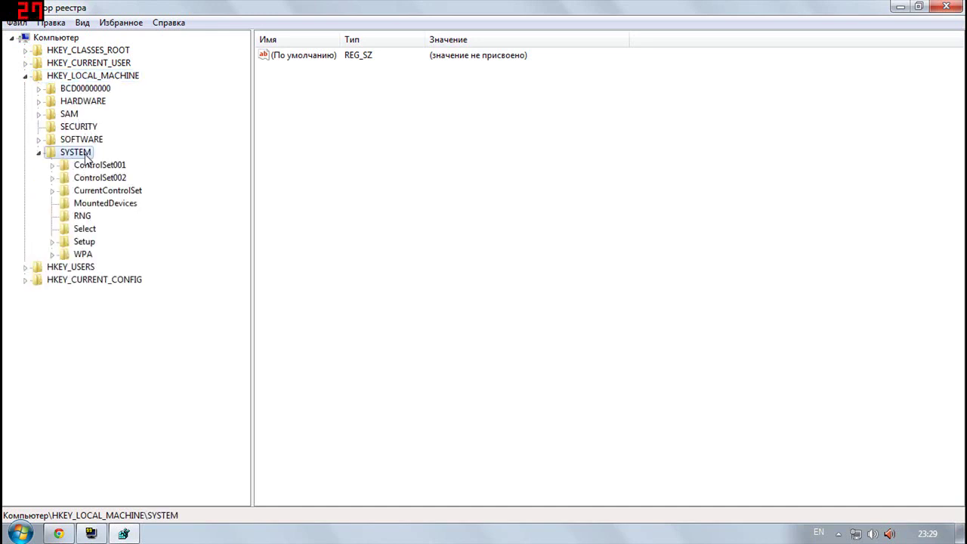
double_click(124, 193)
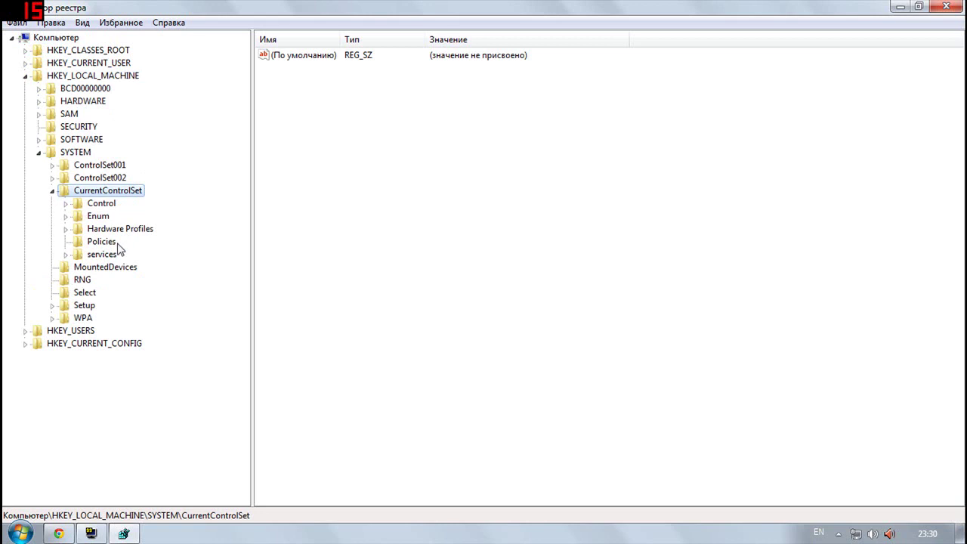
double_click(103, 256)
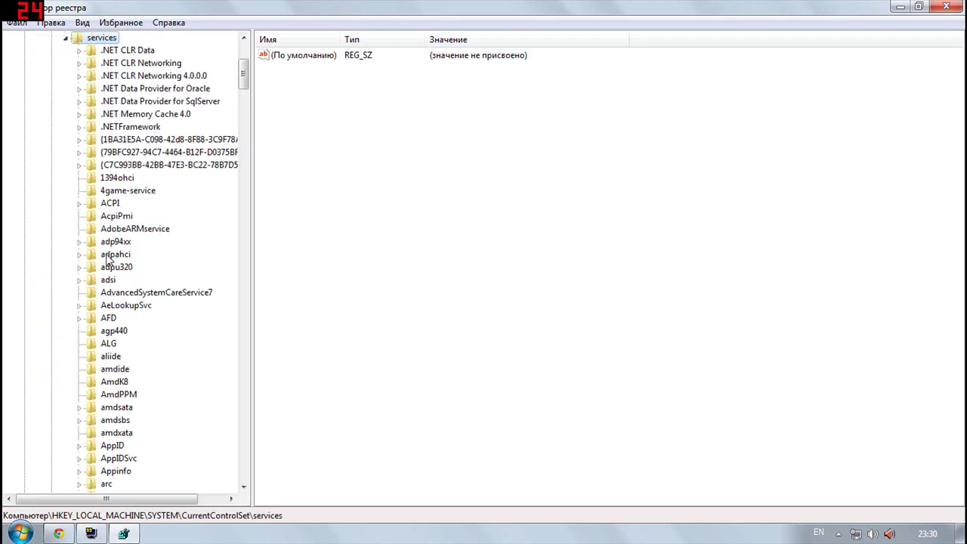
- Under services, expand Tcpip, Parameters and Interfaces to reveal the network interface keys
left_click_drag(243, 75, 189, 384)
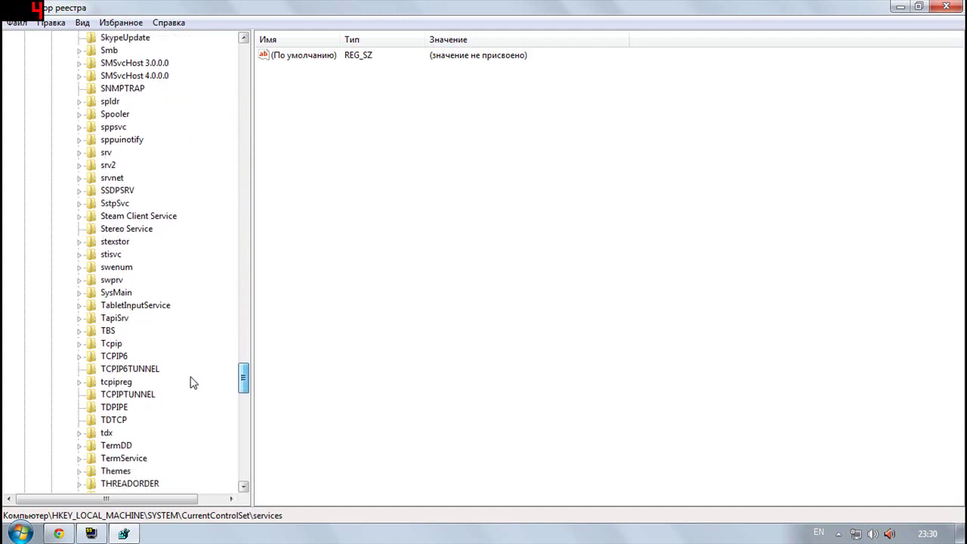
left_click(114, 344)
double_click(113, 344)
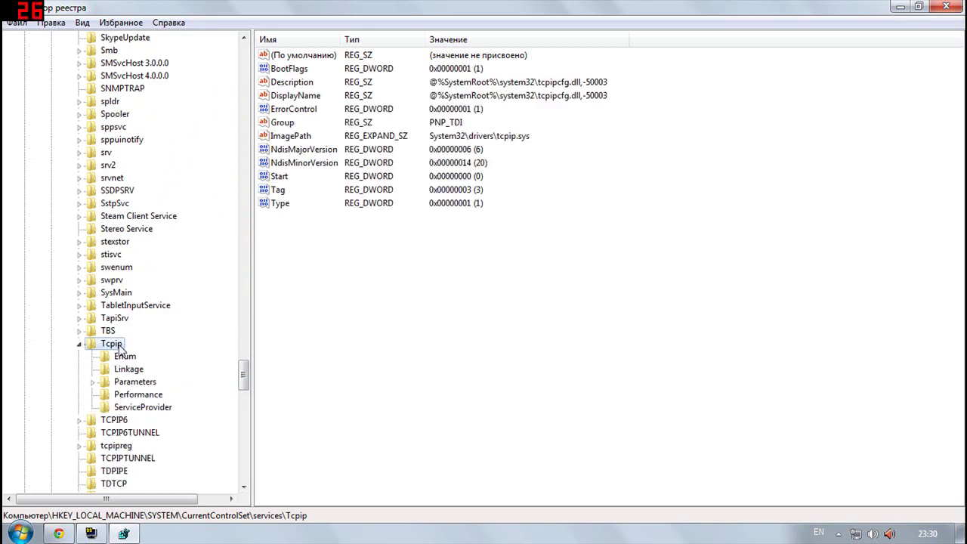
scroll(244, 373, "down", 2)
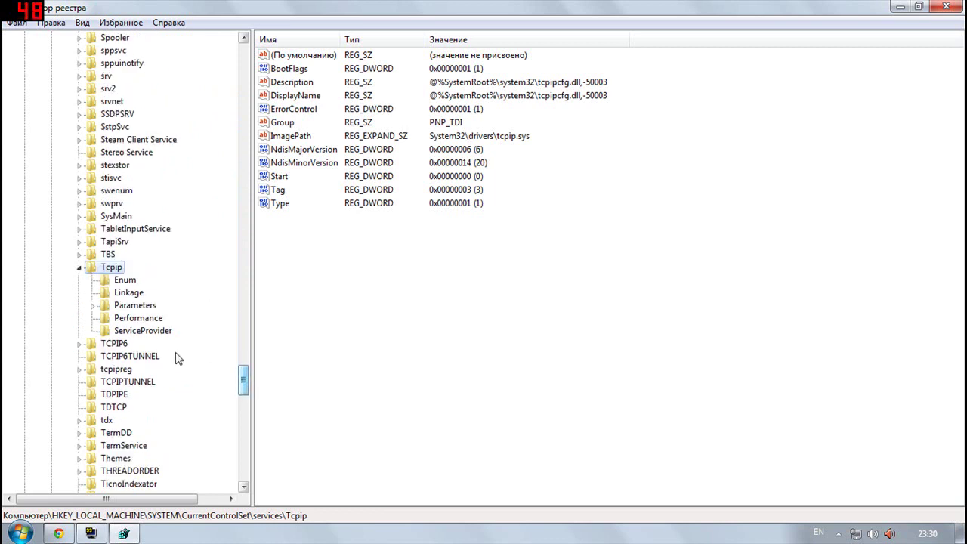
double_click(136, 306)
left_click(146, 345)
double_click(147, 348)
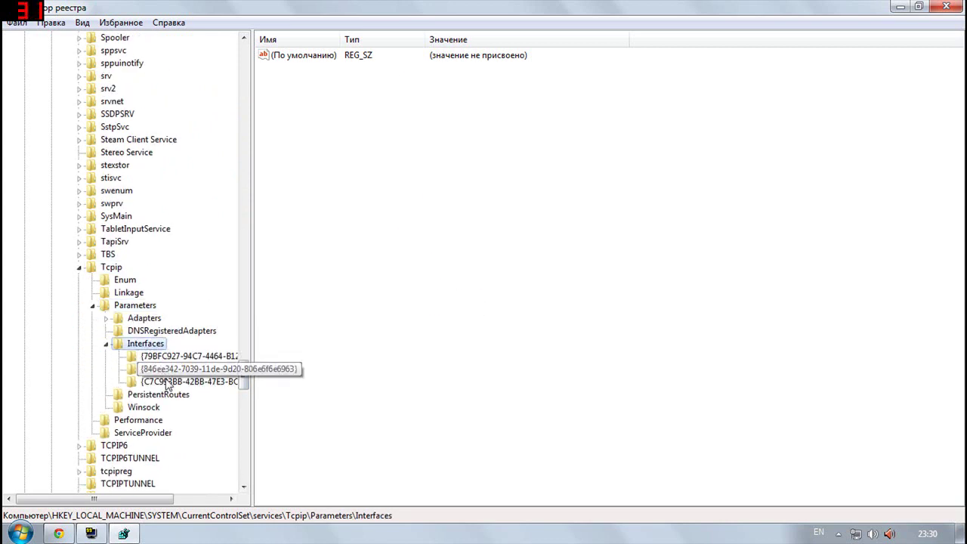
- Compare the values of the interface keys, ending with the key that starts with {C7C993BB selected
left_click(155, 360)
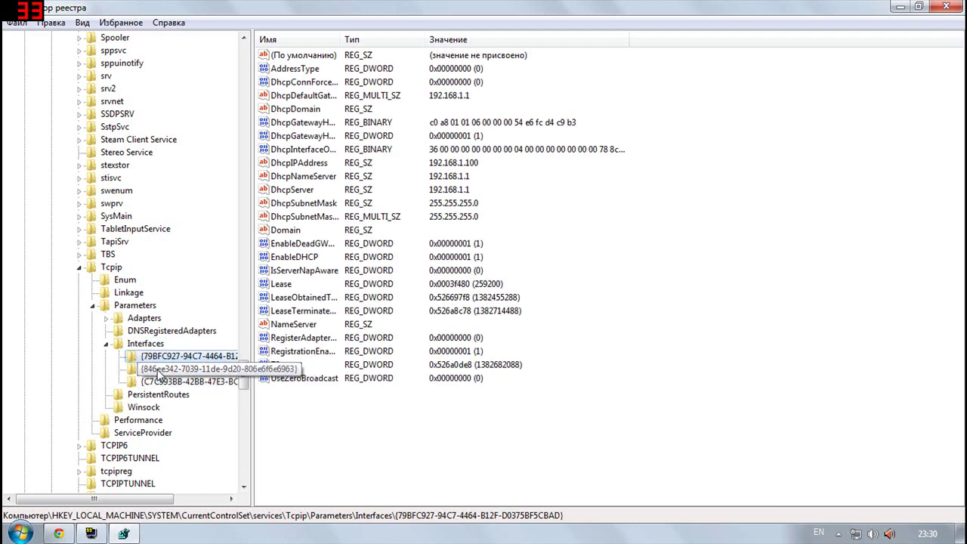
left_click(160, 381)
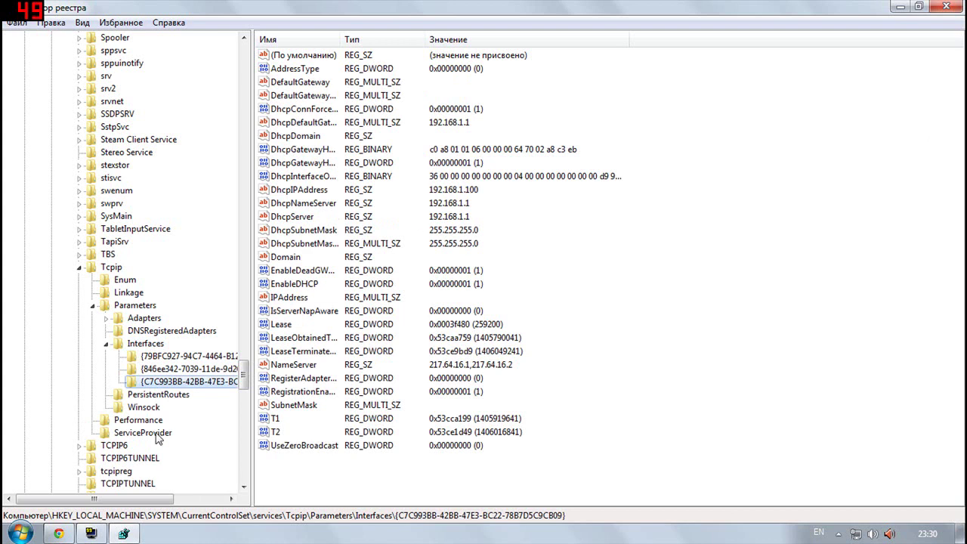
left_click(184, 369)
left_click(181, 356)
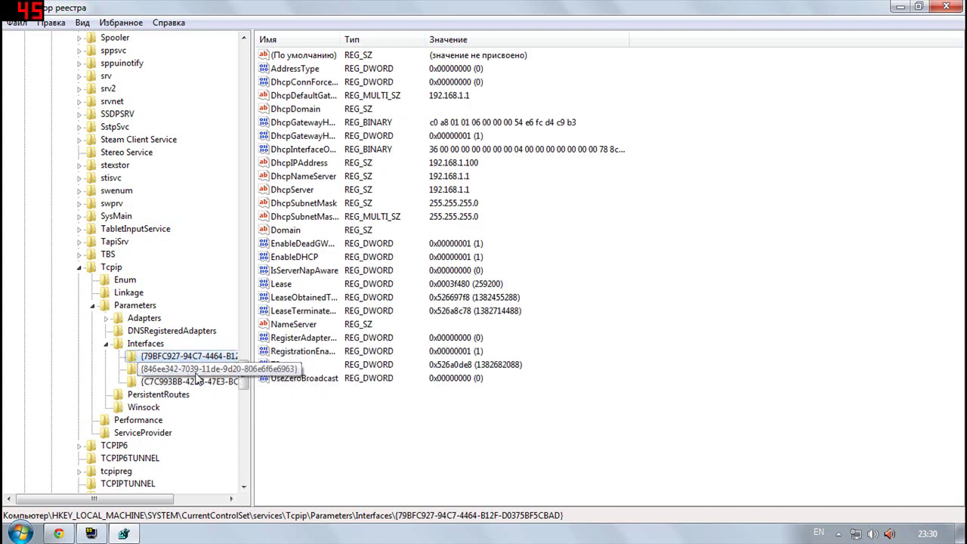
left_click(156, 387)
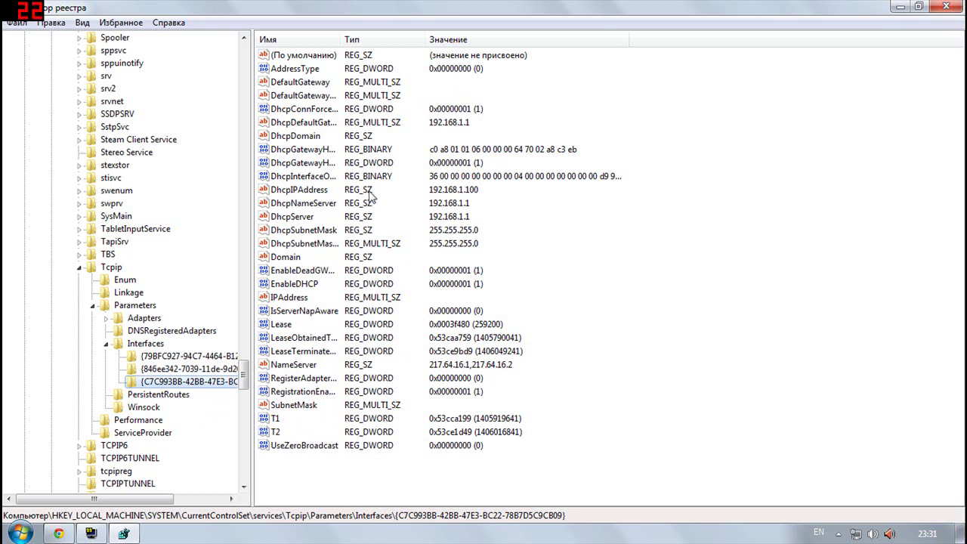
- Open the DhcpIPAddress value of the selected interface key to inspect its address, and close it without altering it
double_click(289, 195)
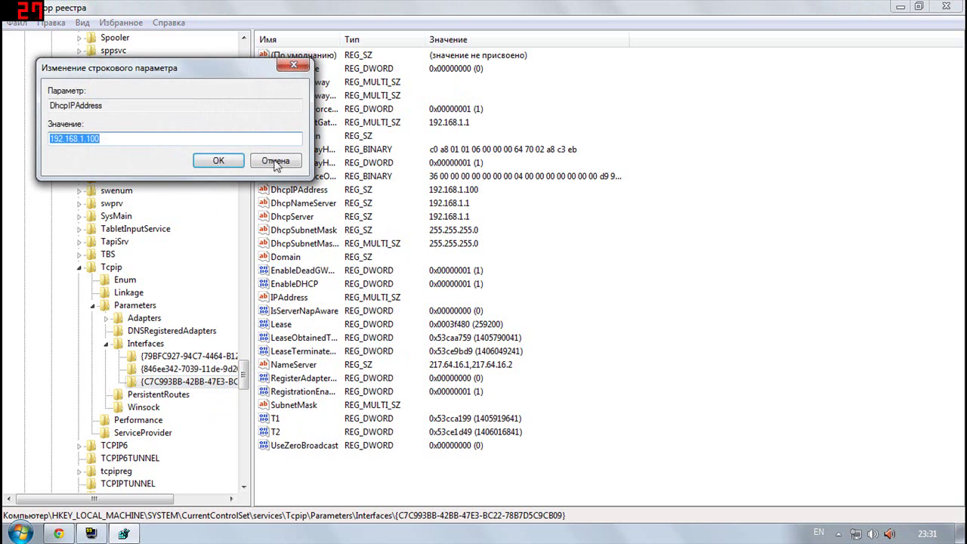
left_click_drag(223, 65, 387, 93)
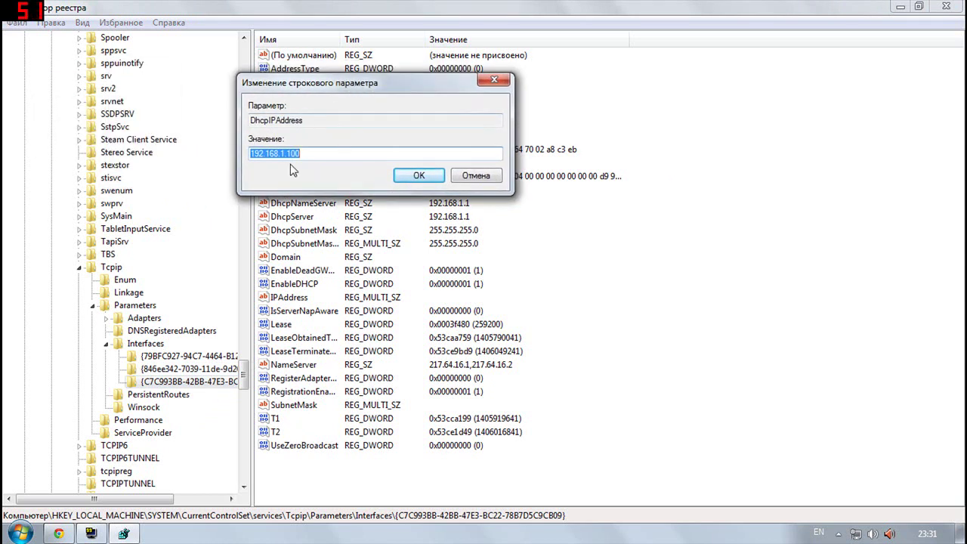
key("End")
key("shift+Left")
key("shift+Left")
key("shift+Left")
key("shift+Left")
key("shift+Left")
key("shift+Left")
key("shift+Left")
key("shift+Left")
key("shift+Left")
key("shift+Left")
key("shift+Left")
key("shift+Left")
key("shift+Left")
key("End")
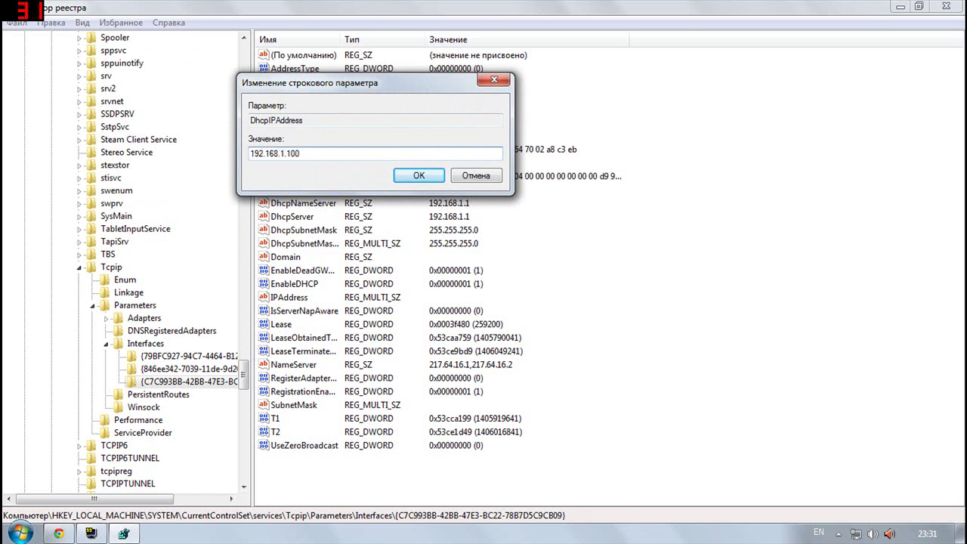
left_click(419, 176)
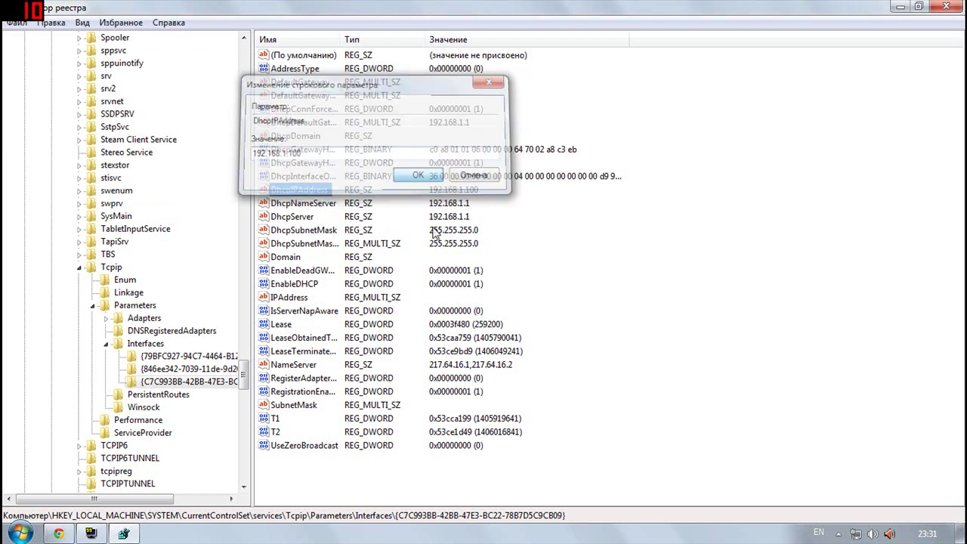
- Open a command prompt, run ipconfig to check the computer's IPv4 address, and minimize the console
left_click(21, 533)
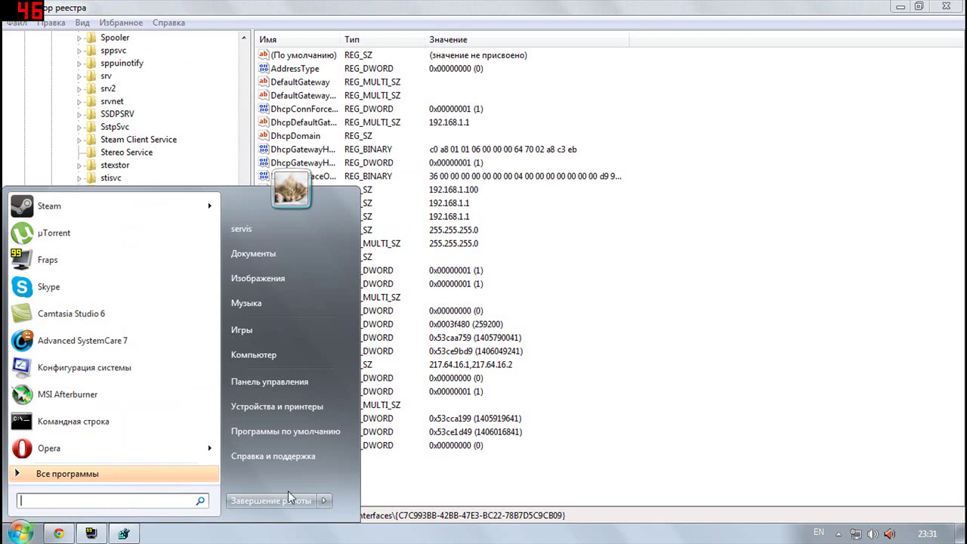
type("cmd")
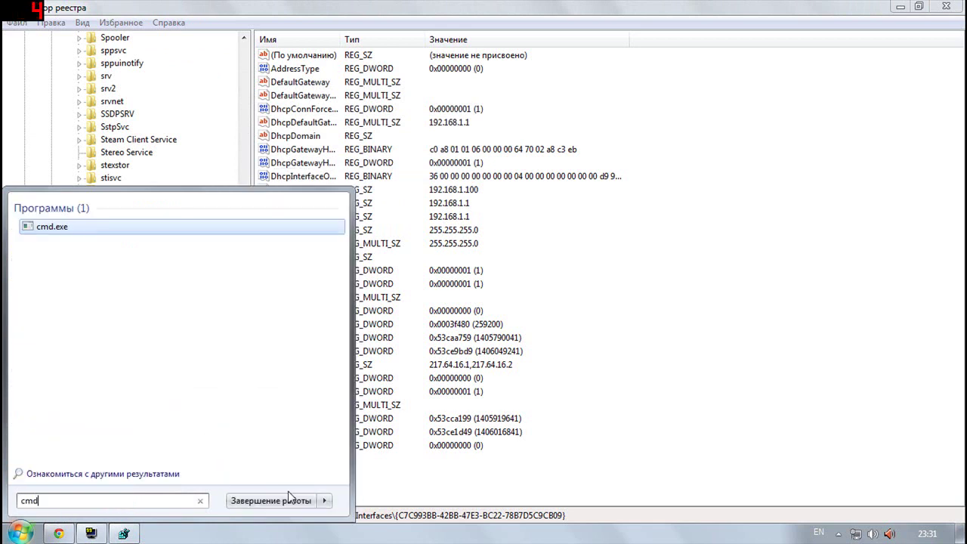
left_click(64, 236)
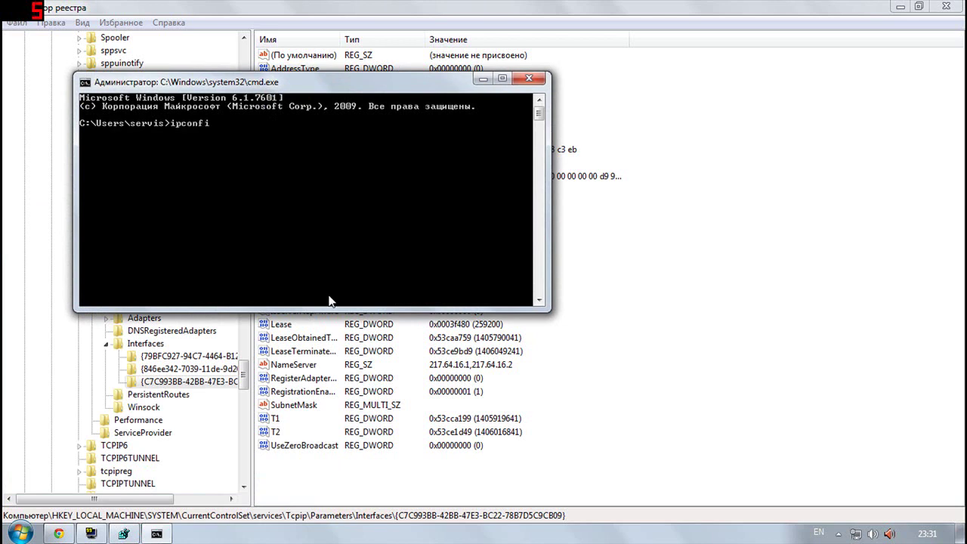
key("Return")
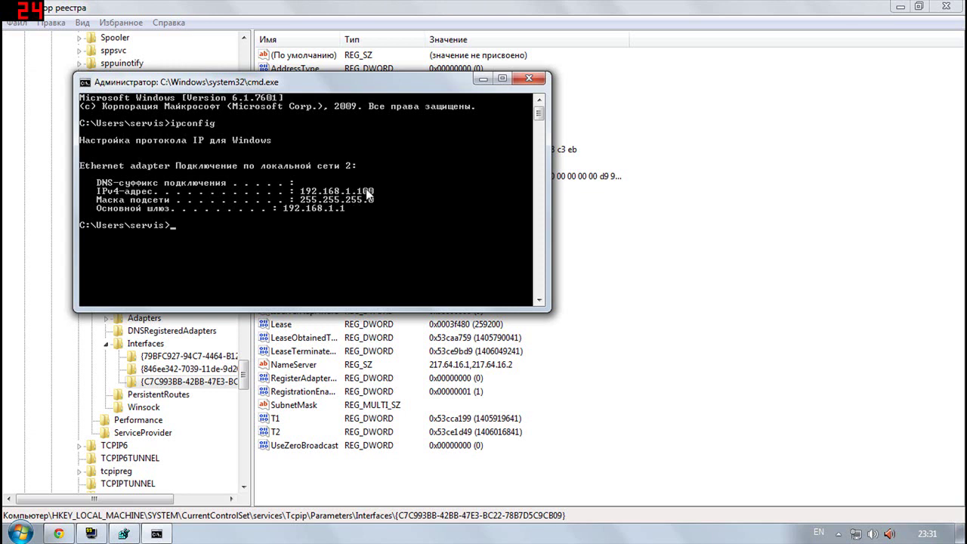
left_click(481, 78)
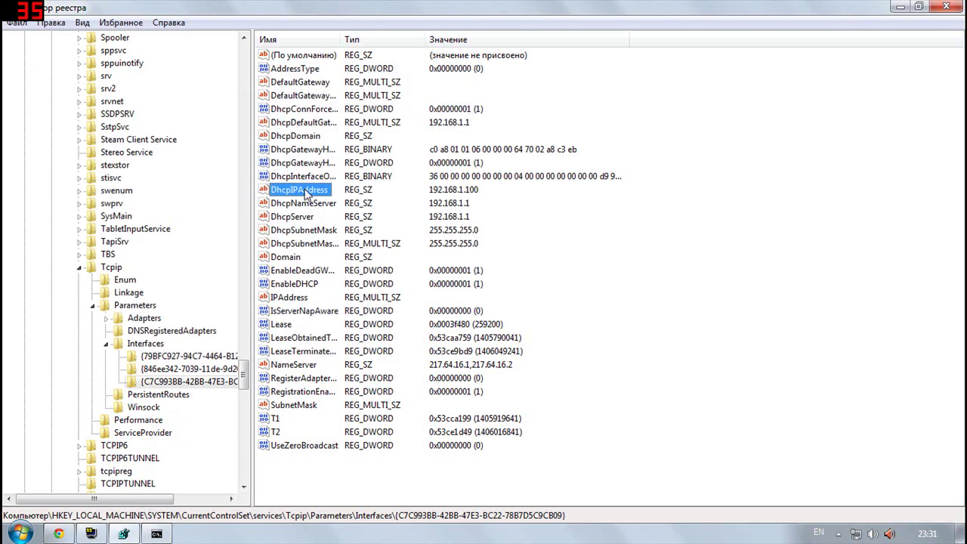
- Compare the DhcpIPAddress value side by side with the IPv4 address from ipconfig, then close the console and the value dialog
double_click(306, 191)
left_click(134, 138)
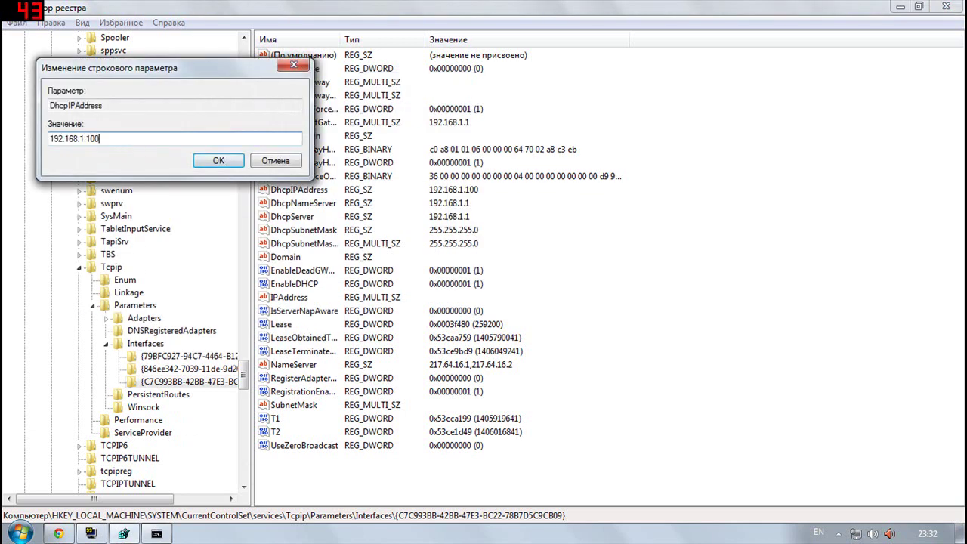
left_click_drag(102, 138, 48, 138)
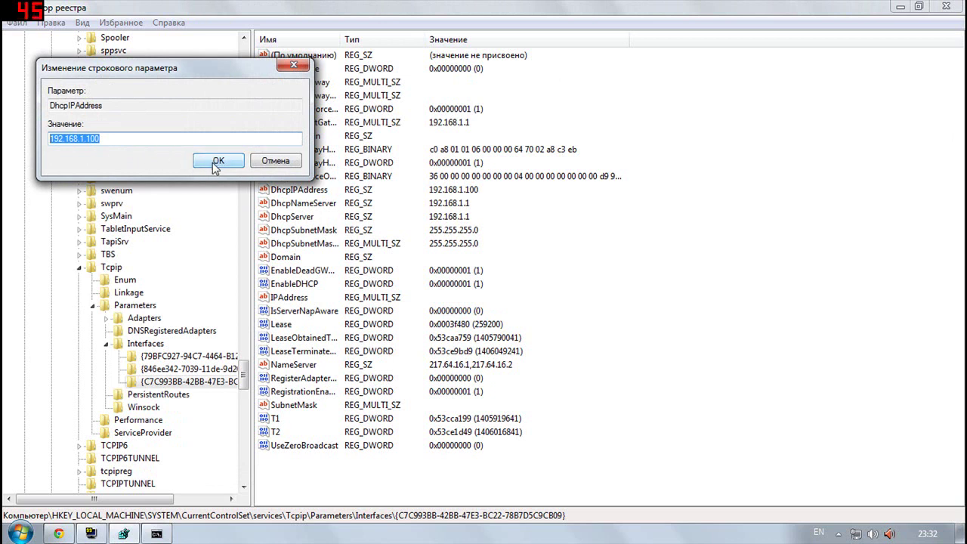
left_click(156, 534)
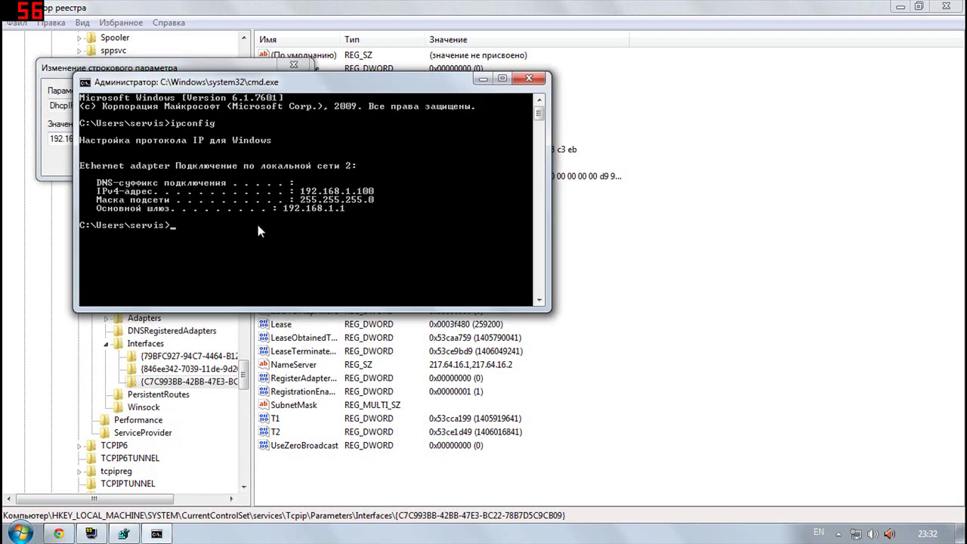
left_click_drag(315, 82, 460, 68)
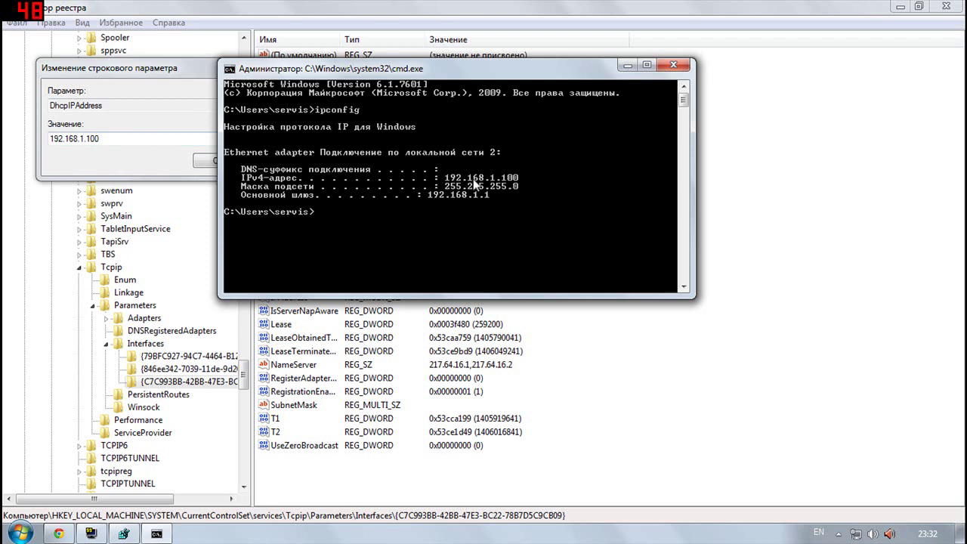
left_click(673, 65)
left_click(217, 160)
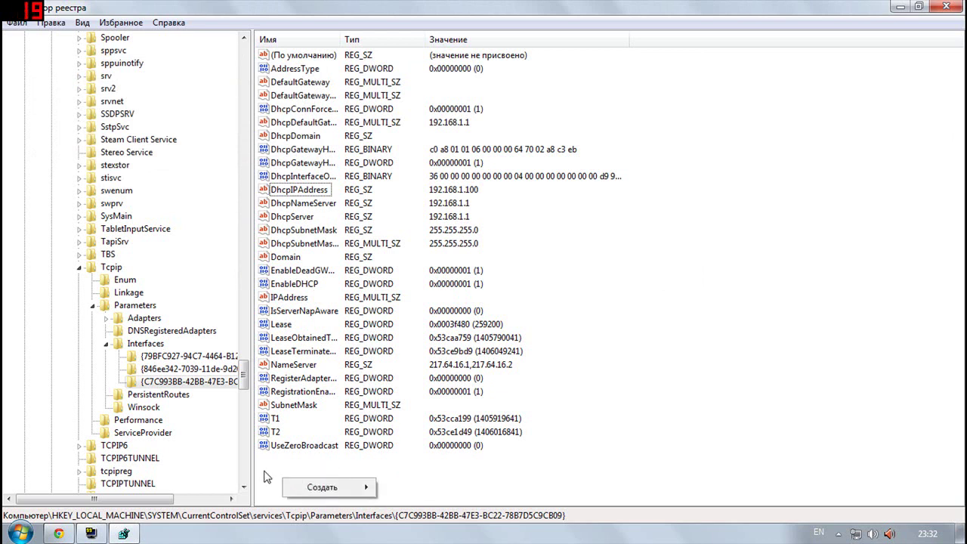
- Create a new 32-bit DWORD value named TcpAckFrequency in the selected interface key
left_click(324, 488)
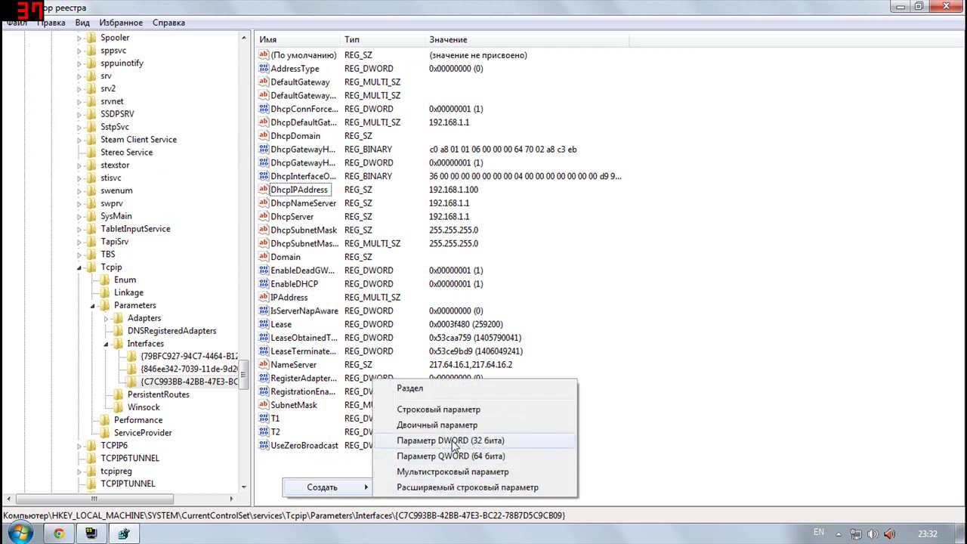
left_click(452, 441)
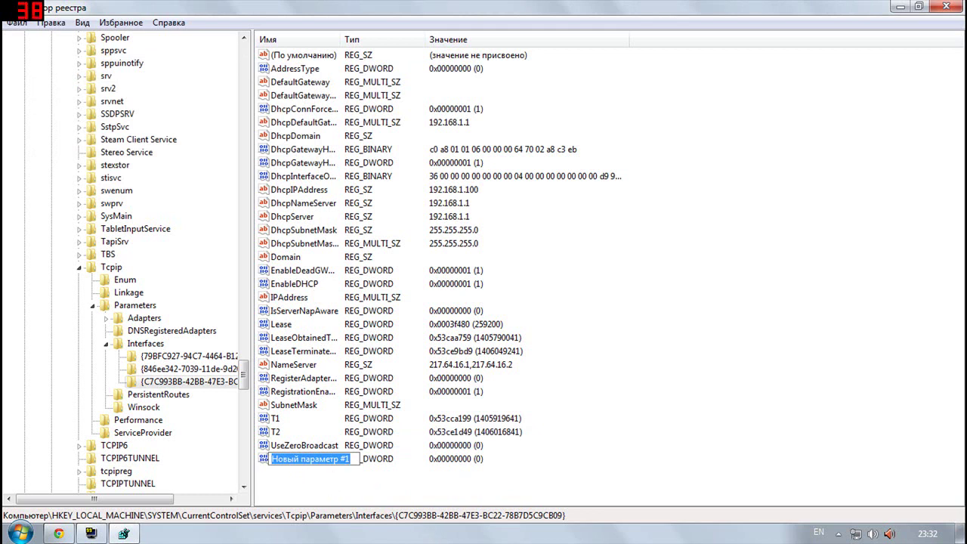
key("End")
key("shift+Home")
key("BackSpace")
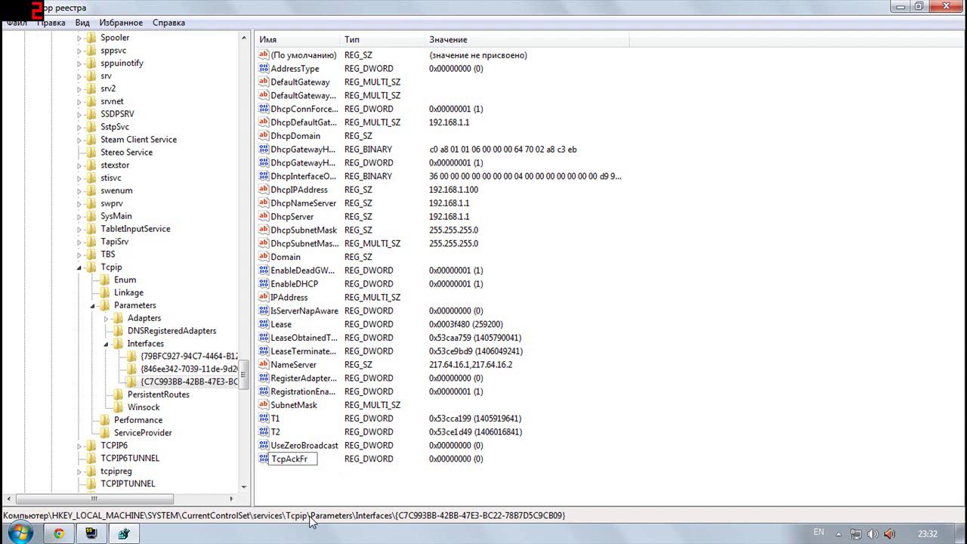
type("y")
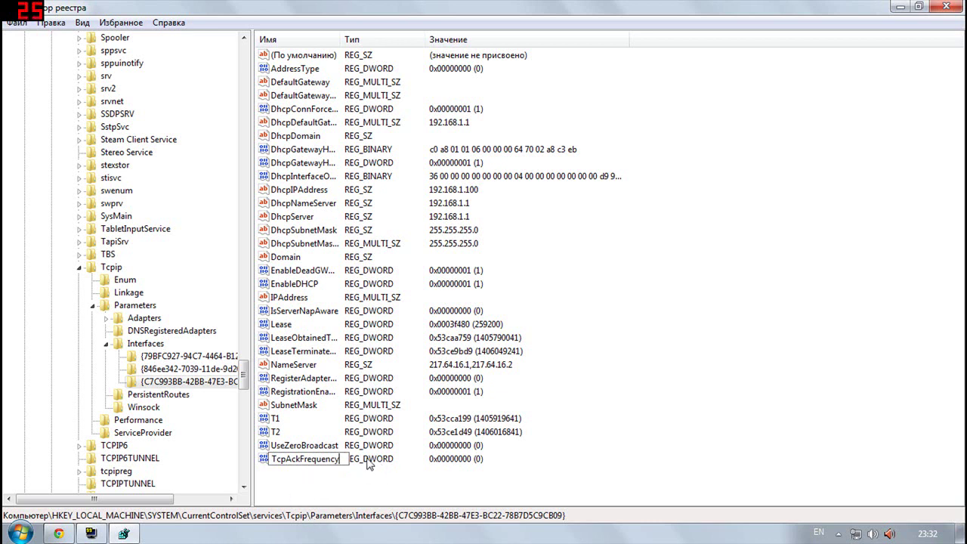
key("Return")
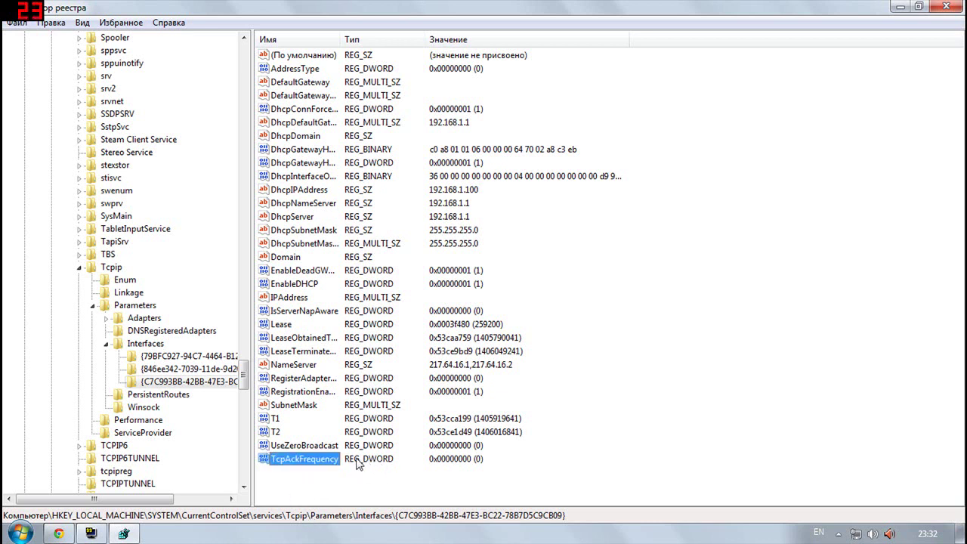
- Set the TcpAckFrequency value of the selected interface key to 1
double_click(305, 462)
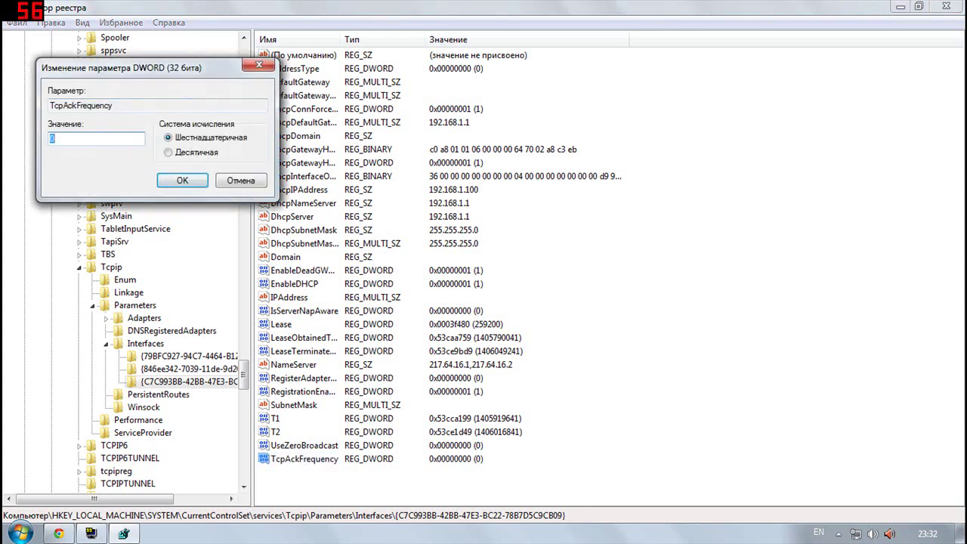
type("1")
left_click(185, 179)
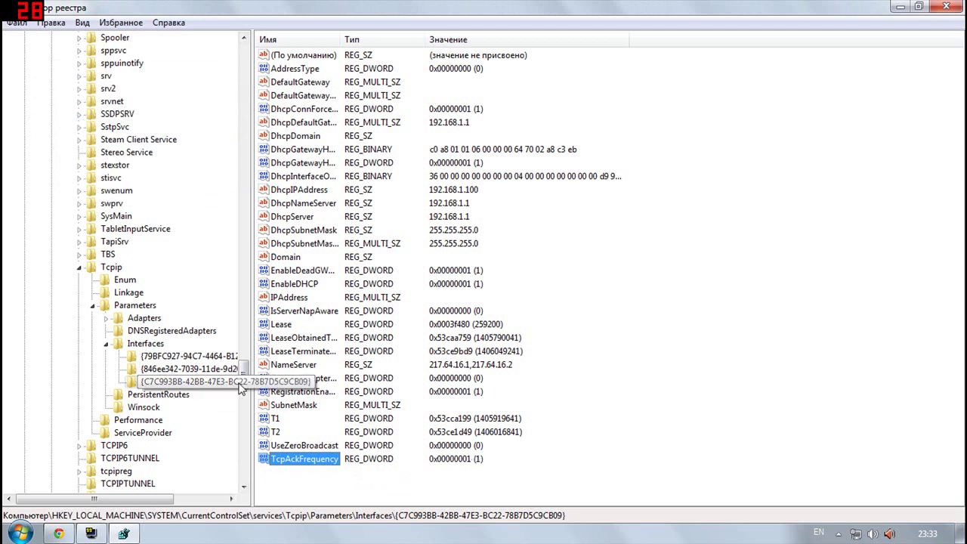
- Go to the MSMQ key under HKEY_LOCAL_MACHINE\SOFTWARE\Microsoft to show its values
left_click_drag(244, 381, 244, 60)
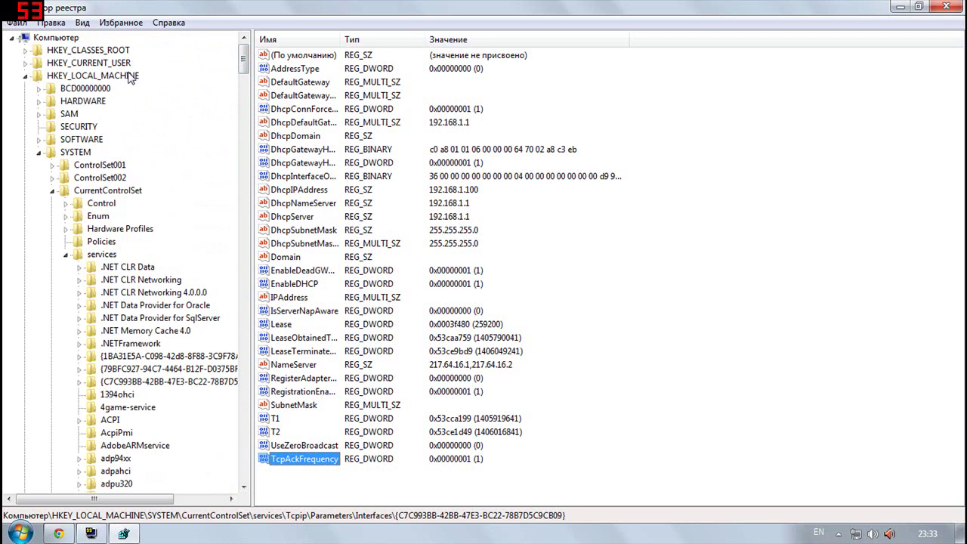
left_click(76, 142)
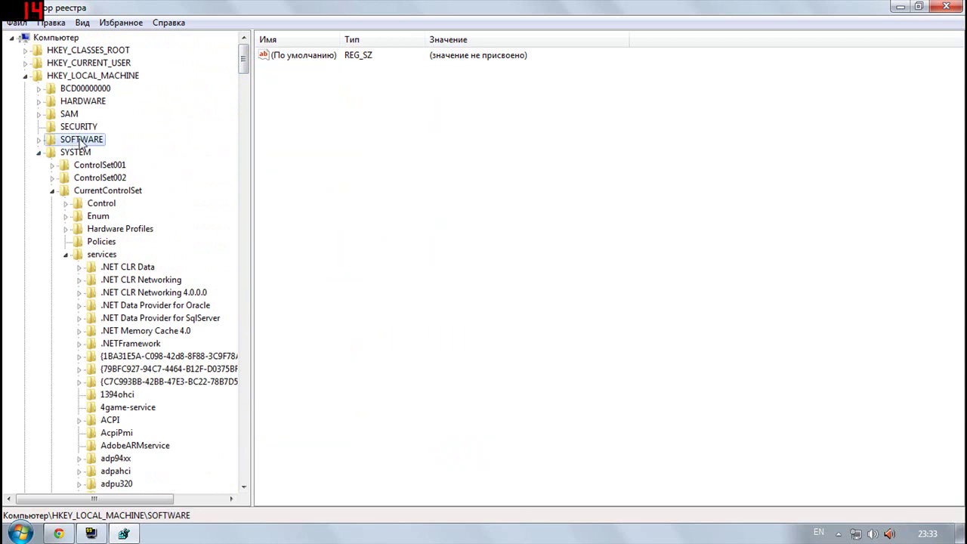
double_click(92, 144)
mouse_move(242, 67)
left_mouse_down()
mouse_move(244, 83)
mouse_move(242, 71)
left_mouse_up()
left_click(87, 218)
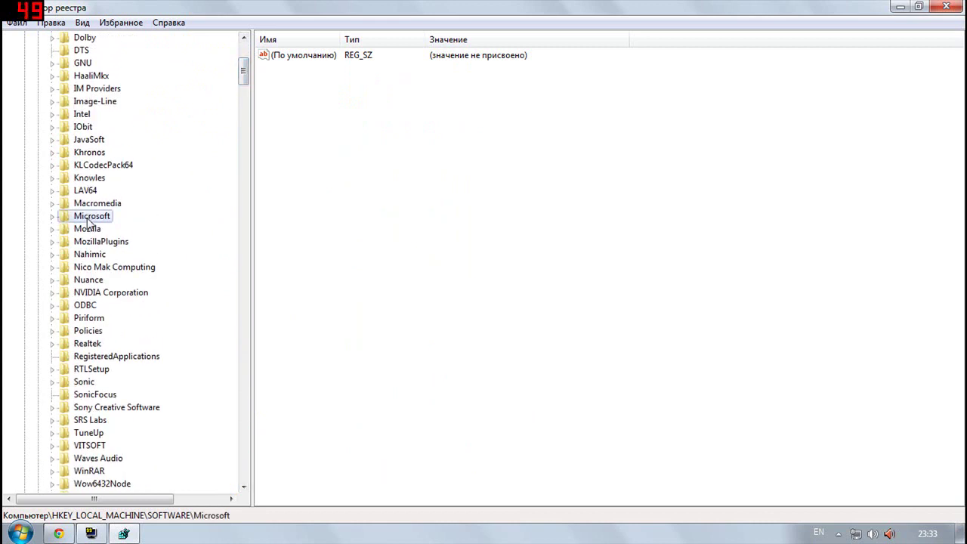
double_click(88, 219)
left_click(88, 218)
left_click_drag(242, 77, 242, 105)
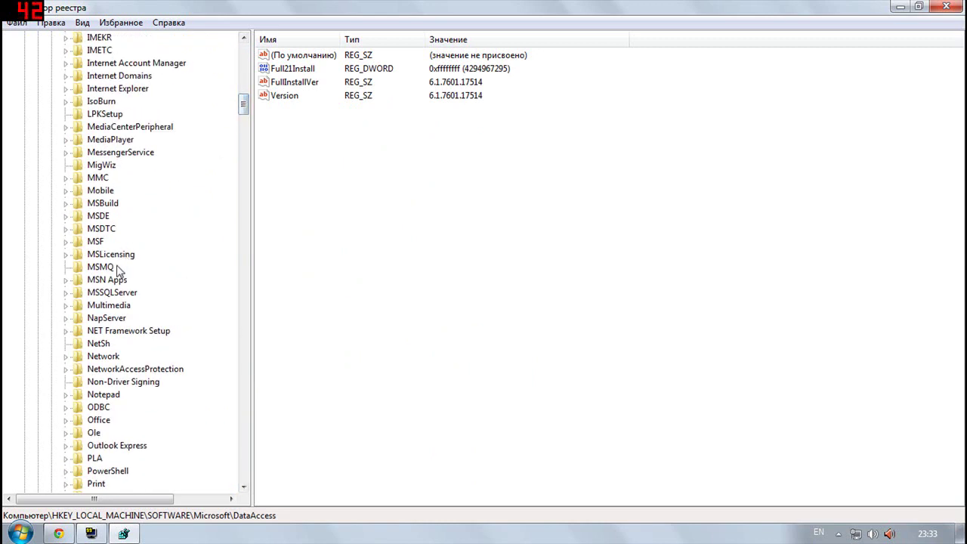
left_click(92, 270)
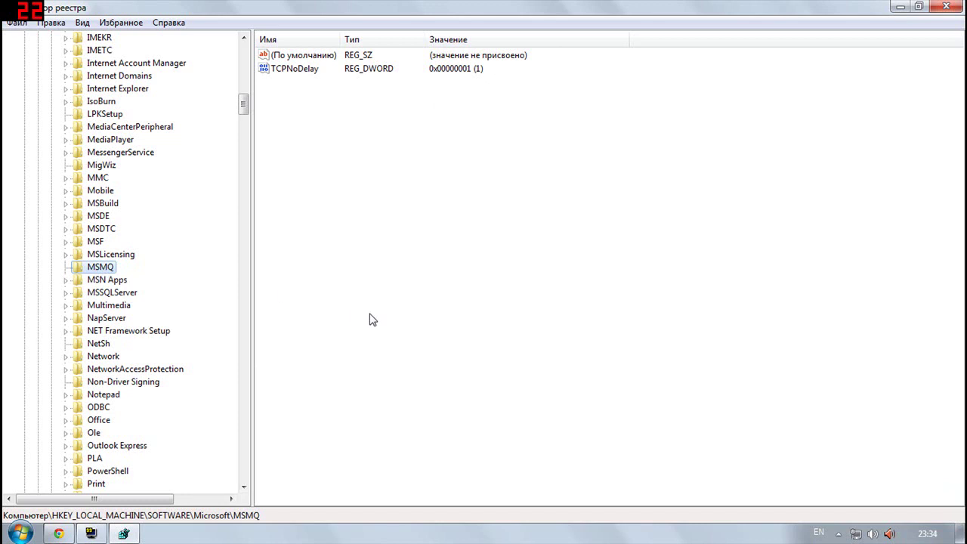
left_click(584, 278)
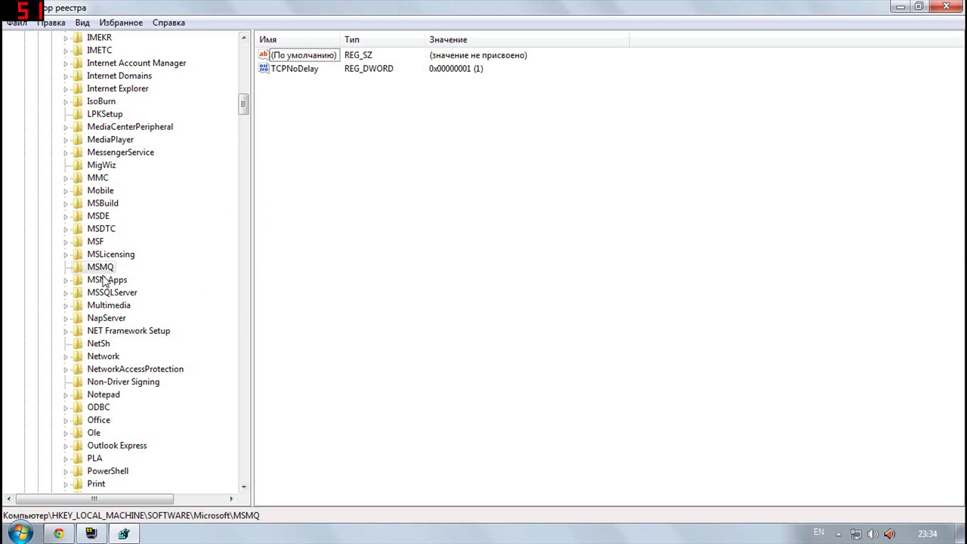
- Delete the existing TCPNoDelay value from the MSMQ key and confirm the deletion
left_click(292, 69)
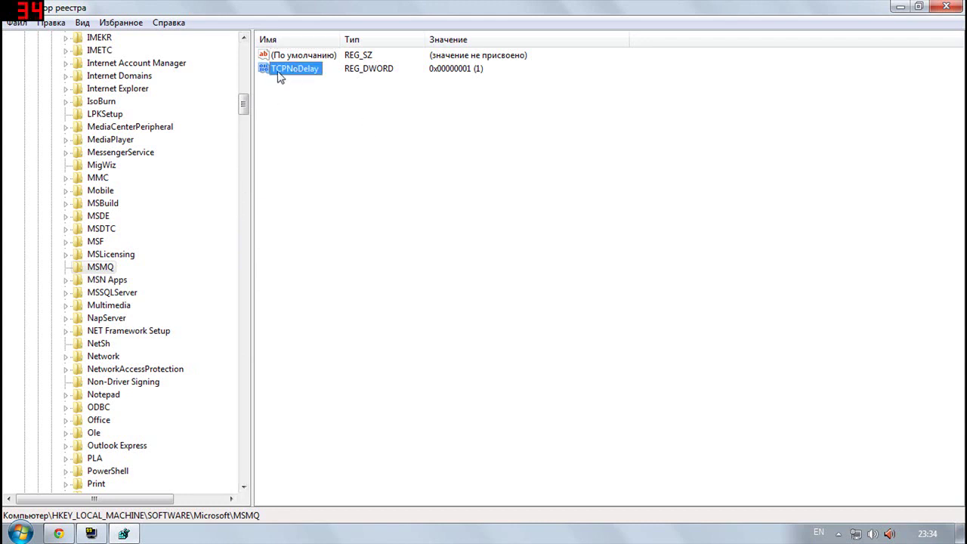
right_click(280, 75)
left_click(309, 115)
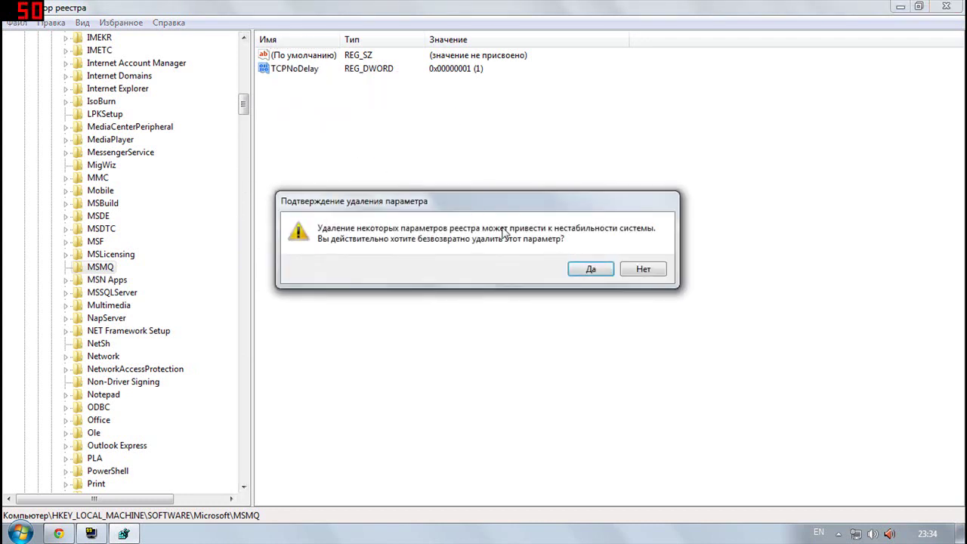
left_click(574, 270)
- Create a new 32-bit DWORD value named TCPNoDelay in the MSMQ key
right_click(265, 137)
left_click(317, 145)
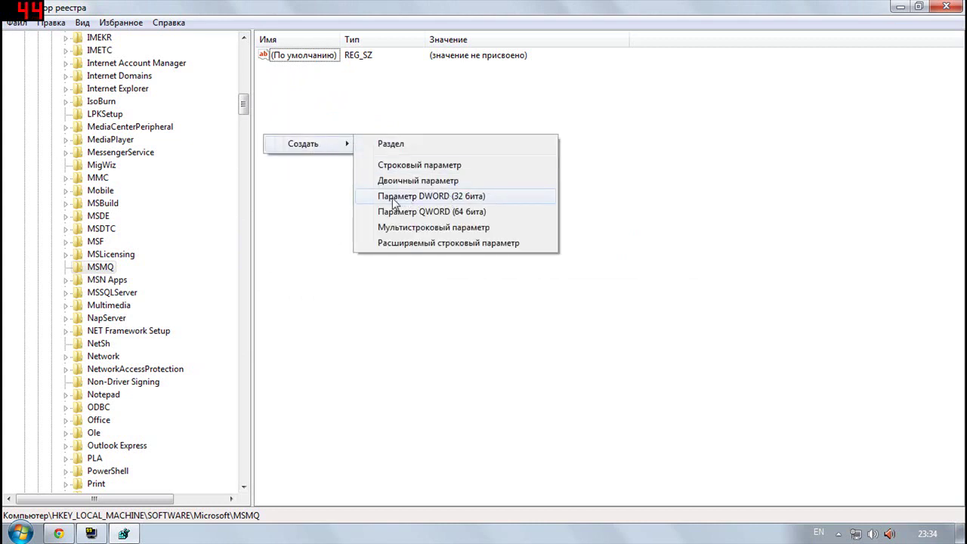
left_click(470, 199)
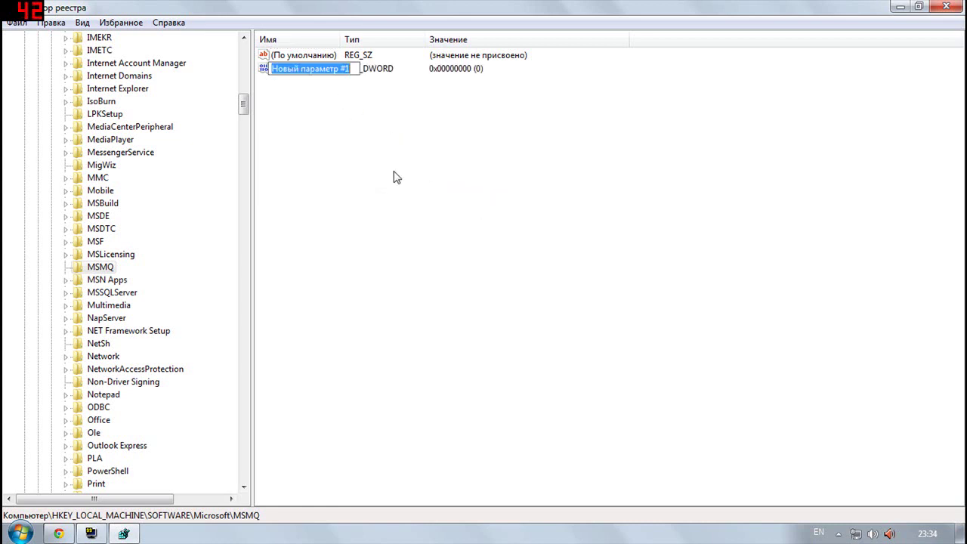
type("TCPN")
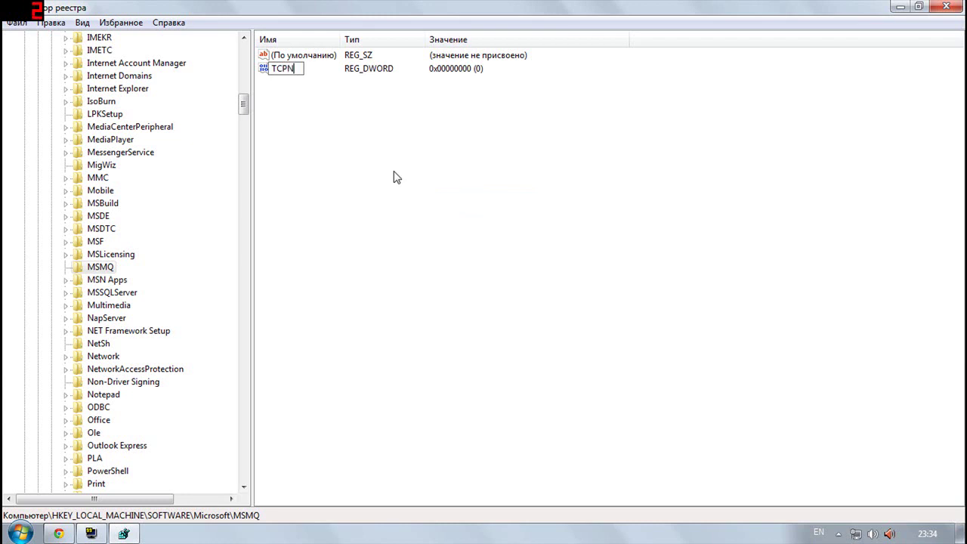
type("oDelay")
key("Return")
- Set the TCPNoDelay value of the MSMQ key to 1 and close the registry editor
double_click(306, 70)
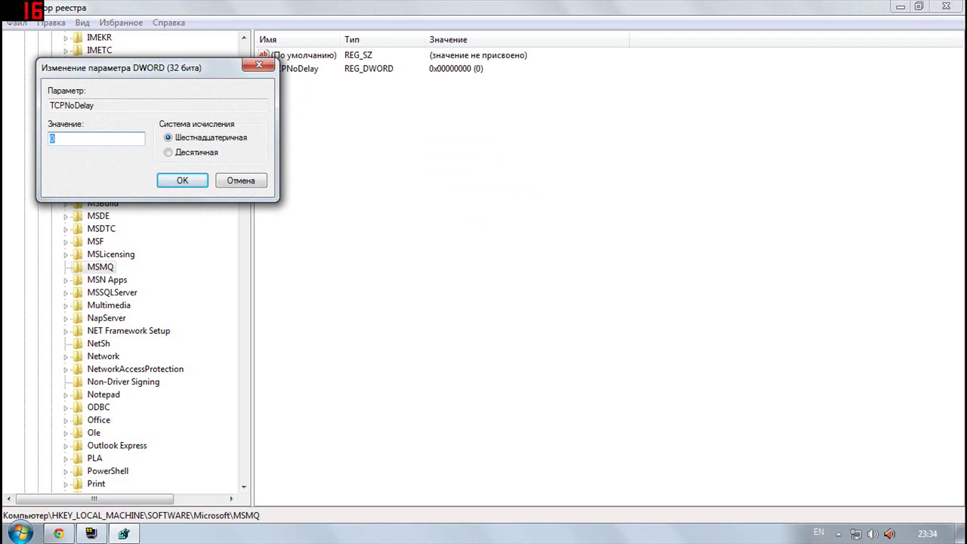
left_click(181, 184)
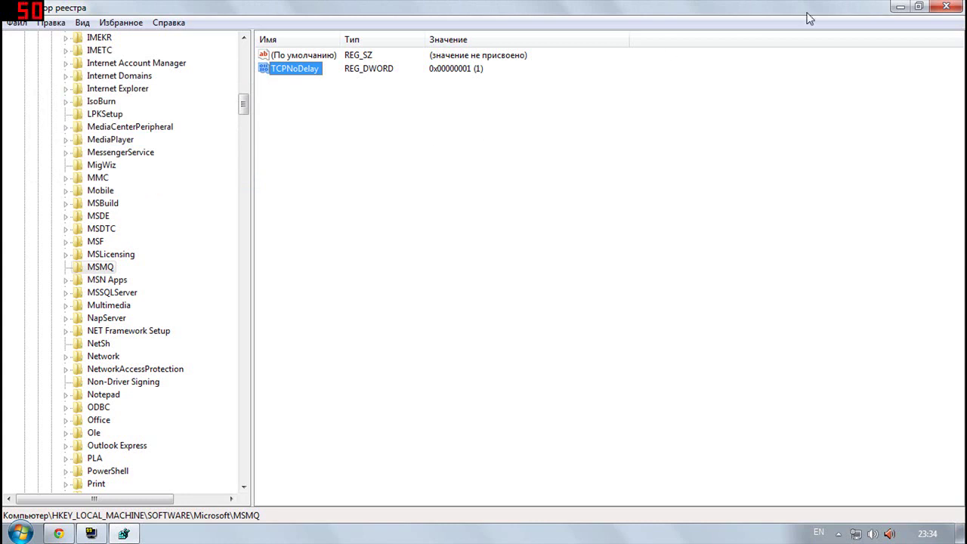
left_click(945, 6)
right_click(425, 165)
left_click(453, 189)
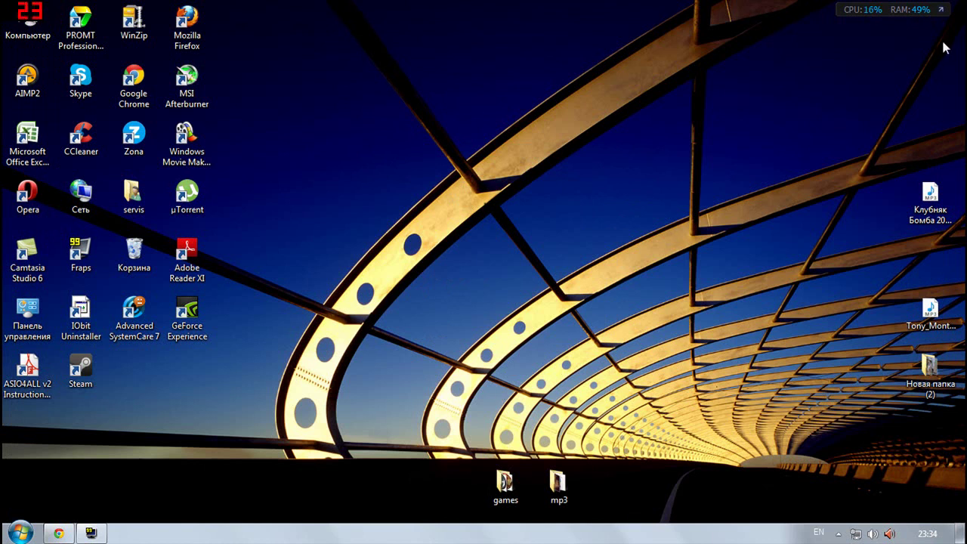
left_click(941, 12)
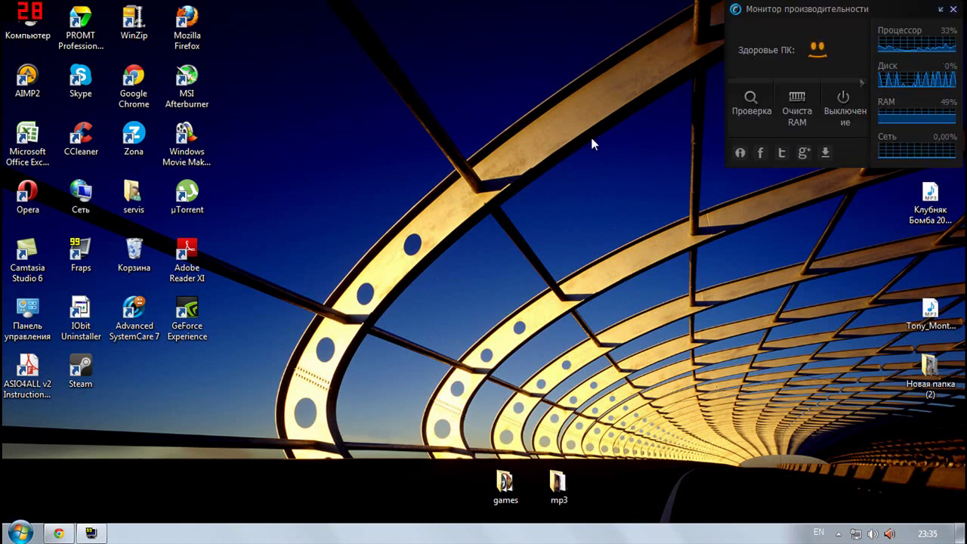
left_click(940, 9)
right_click(596, 189)
left_click(608, 225)
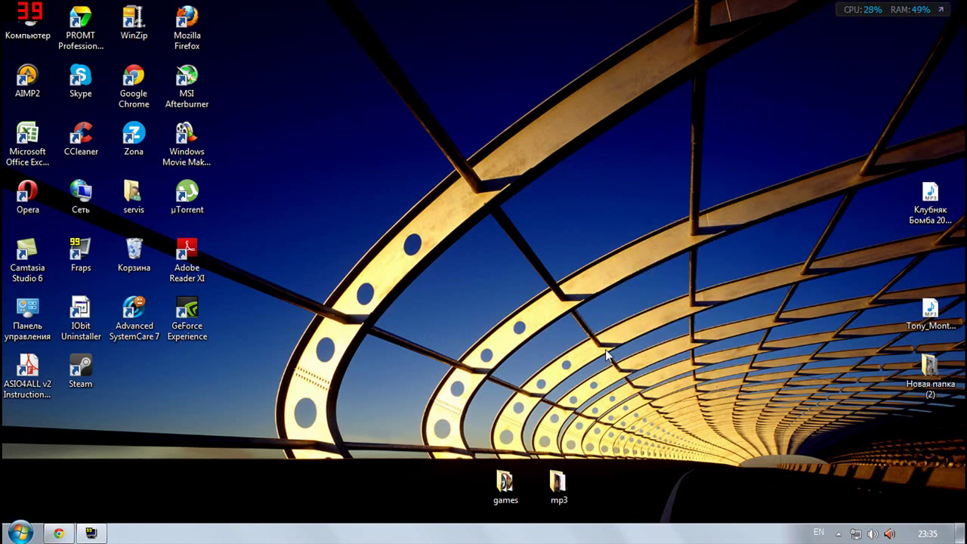